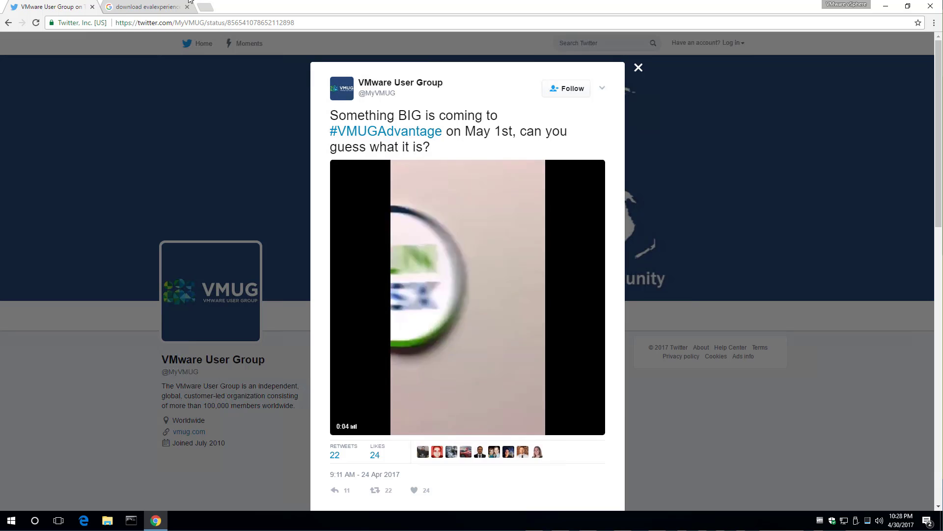
Step: Open TinkerTry's EVALExperience license-key article from the search results and scroll to steps 2 and 3
left_click(160, 8)
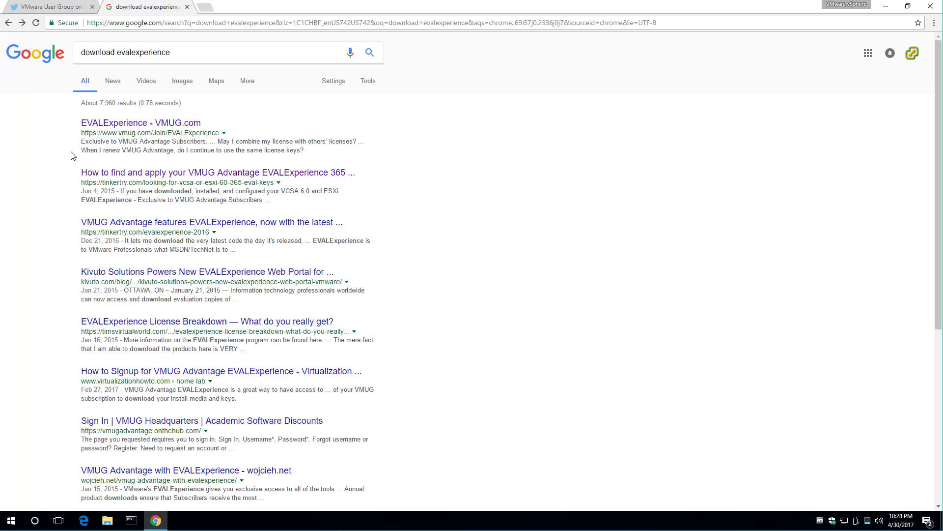
left_click(158, 173)
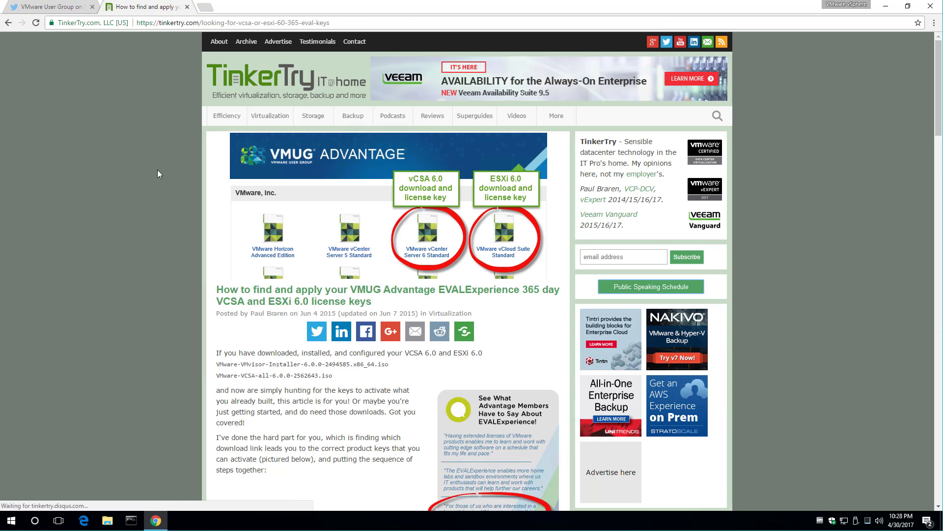
scroll(159, 170, "down", 2)
scroll(160, 169, "down", 2)
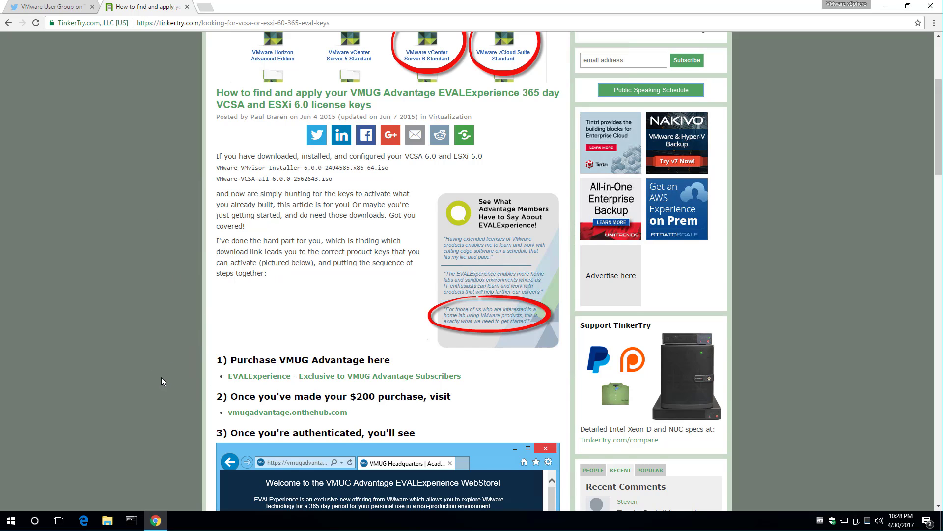
scroll(160, 380, "down", 2)
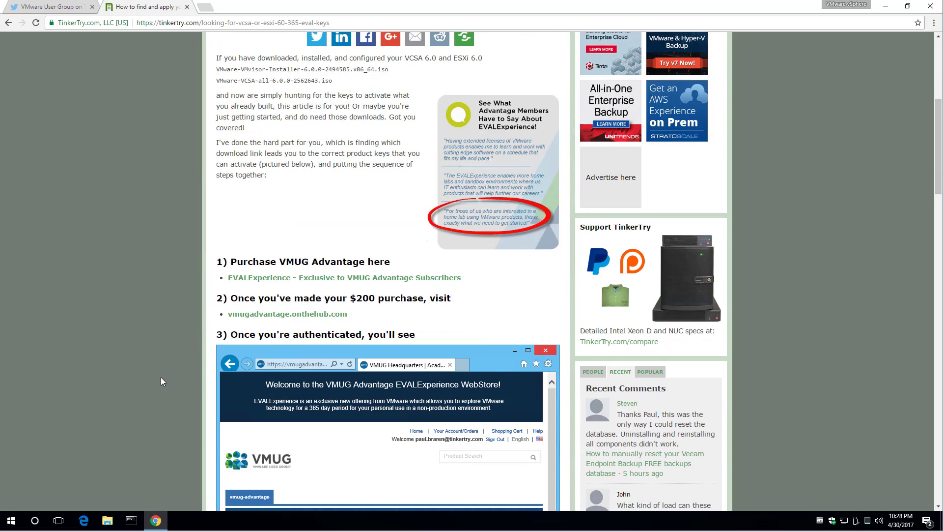
Step: Open vmugadvantage.onthehub.com in a background tab and sign in with the account username and password
middle_click(299, 317)
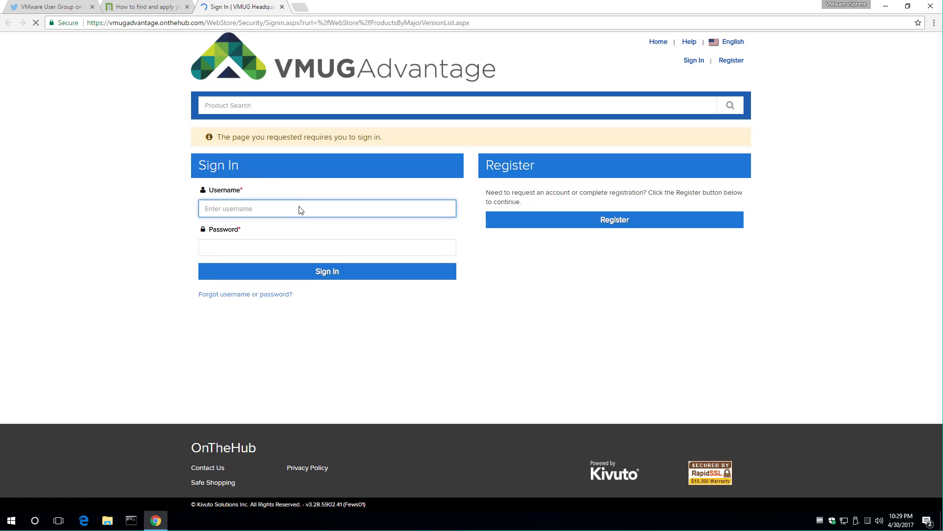
key("ctrl+v")
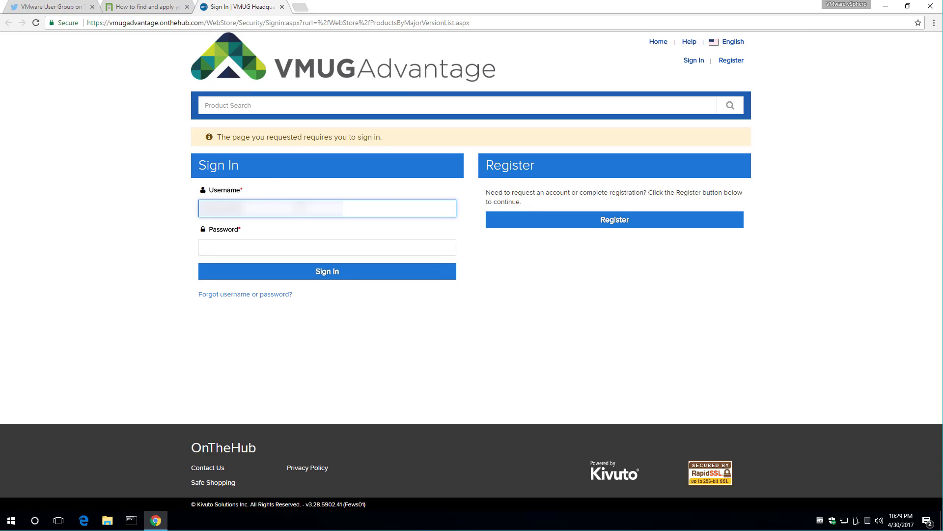
key("Tab")
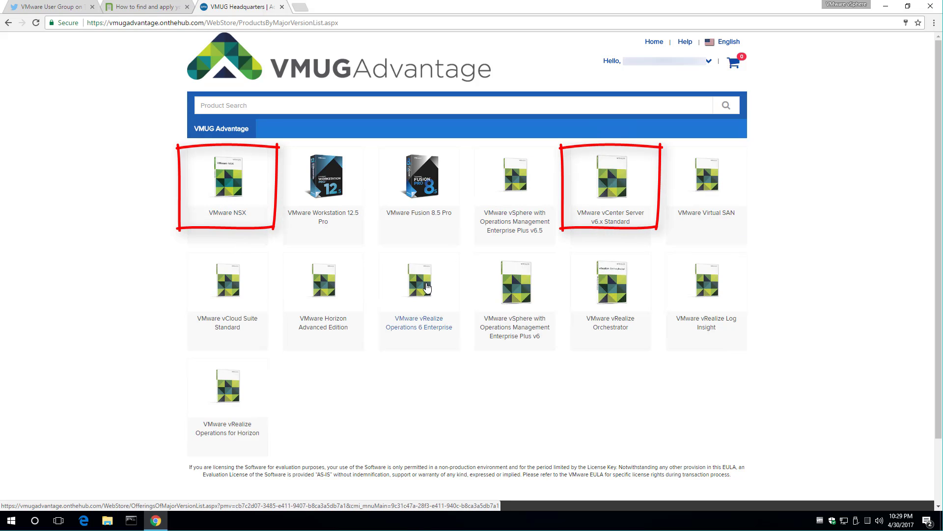
Step: Add the VMware NSX download to the cart and dismiss the added-to-cart confirmation
left_click(229, 222)
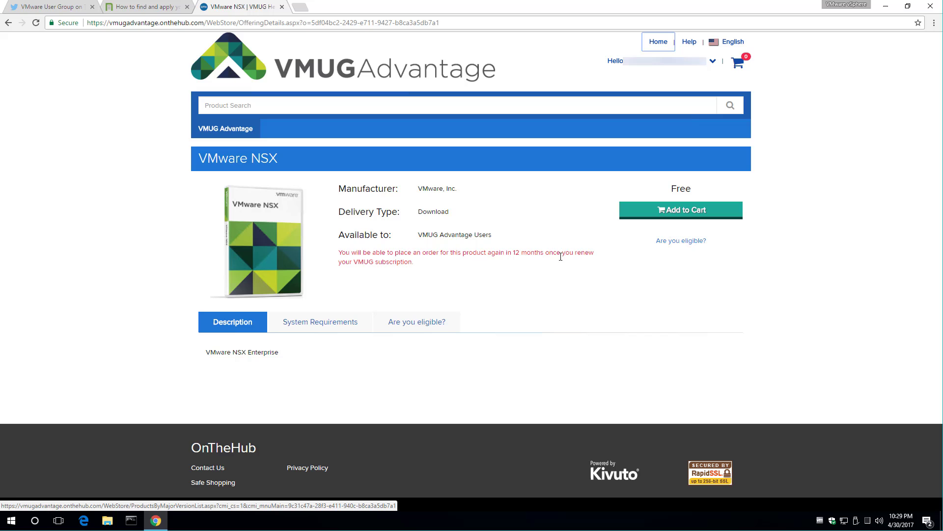
left_click(708, 212)
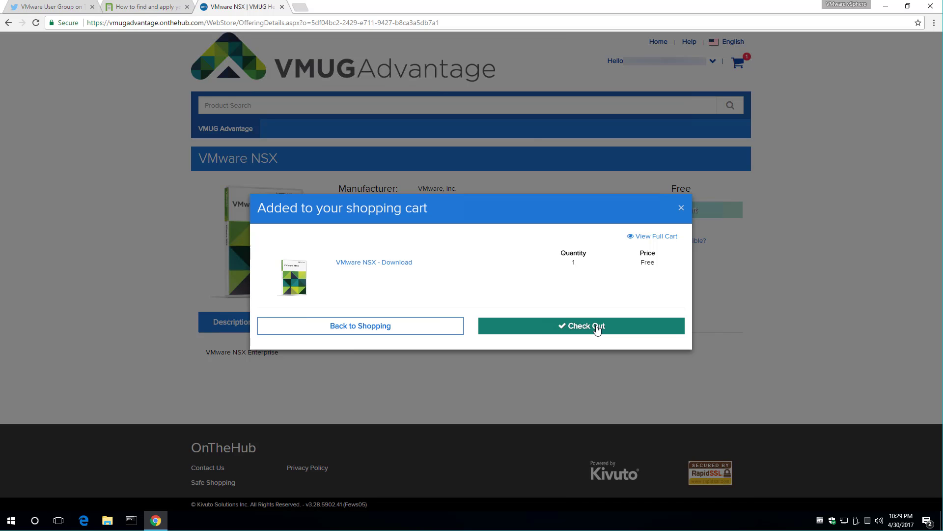
left_click(354, 334)
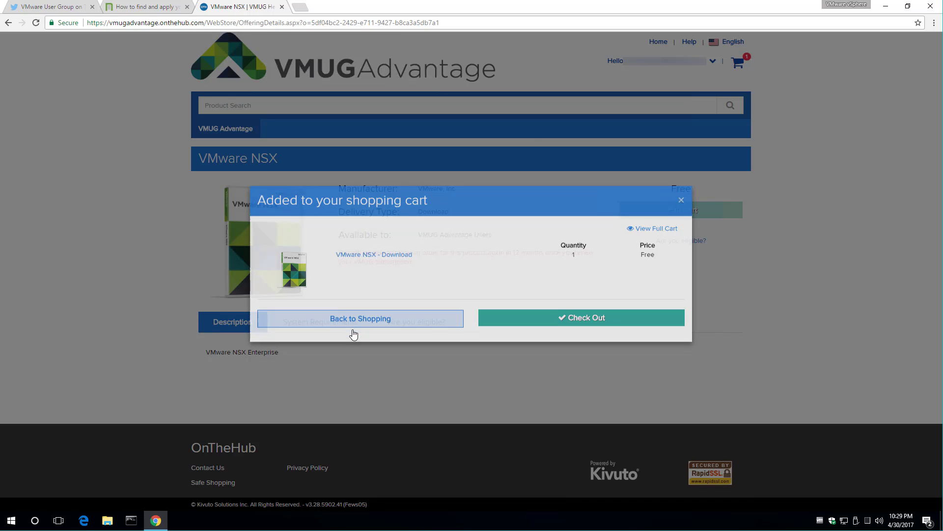
Step: Try adding vCenter Server v6.x Standard to the cart, then view its earlier order instead
left_click(10, 23)
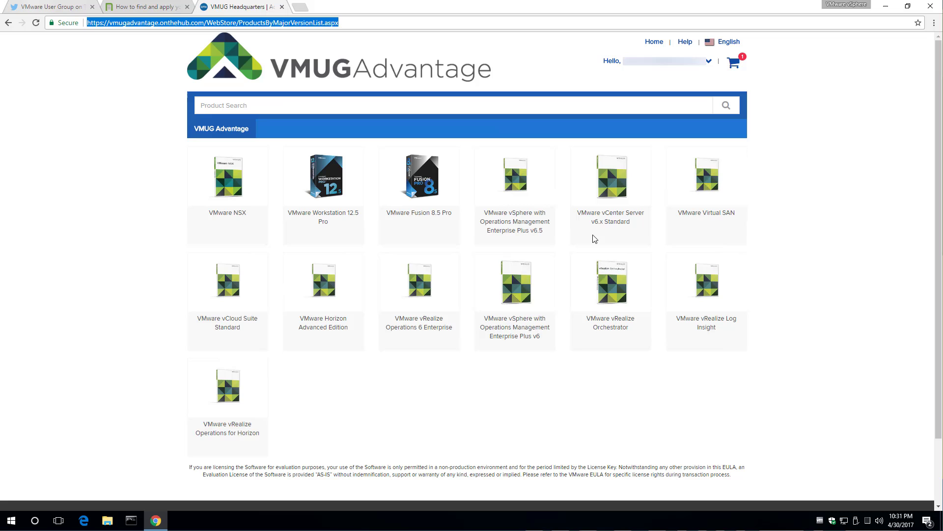
left_click(615, 186)
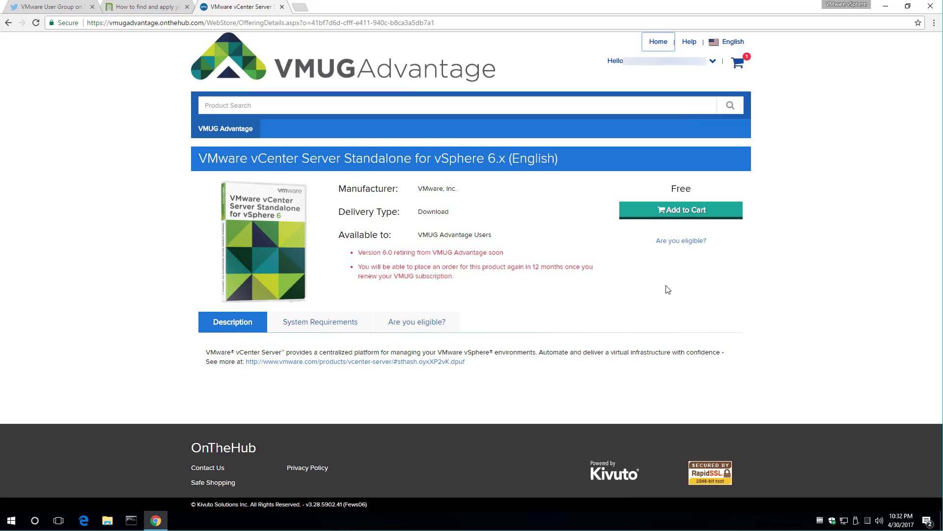
left_click(688, 214)
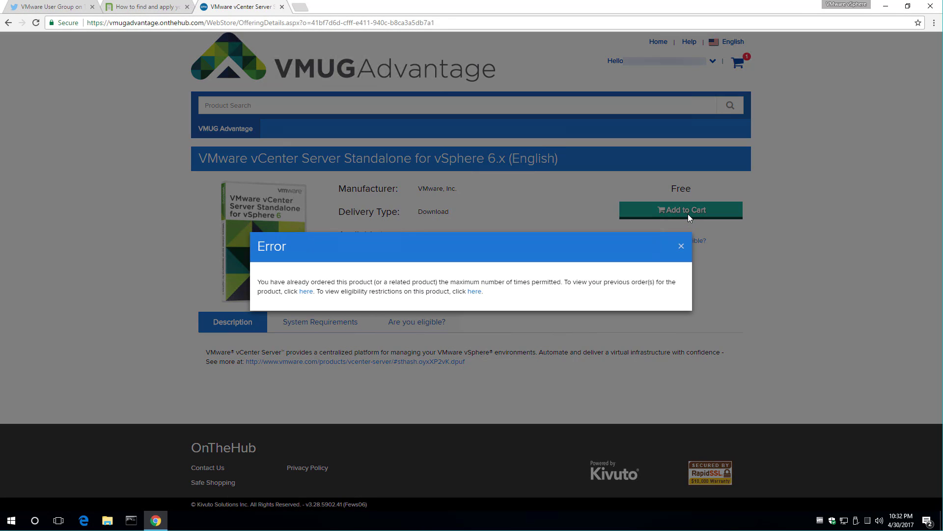
left_click(306, 293)
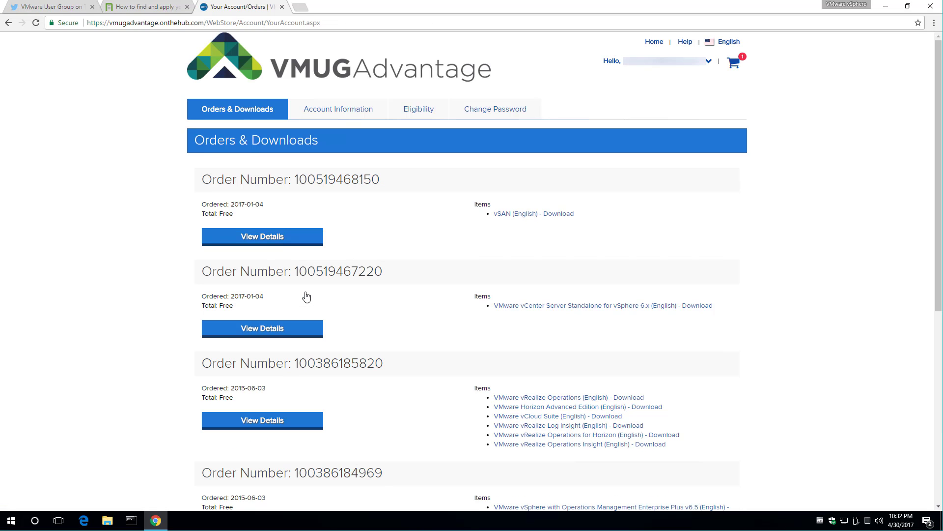
Step: Open the downloads for the vCenter Server Standalone for vSphere 6.x (English) order
left_click(526, 307)
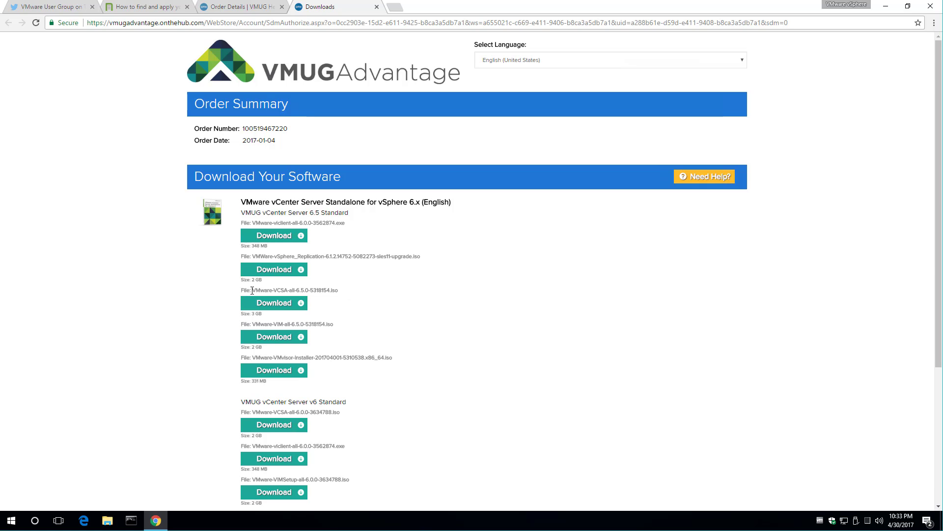
Step: Google 'tinkertry.com' with the VMware-VCSA-all-6.5.0-5318154.iso name and open TinkerTry's vSAN 6.6 article
left_click_drag(252, 291, 339, 291)
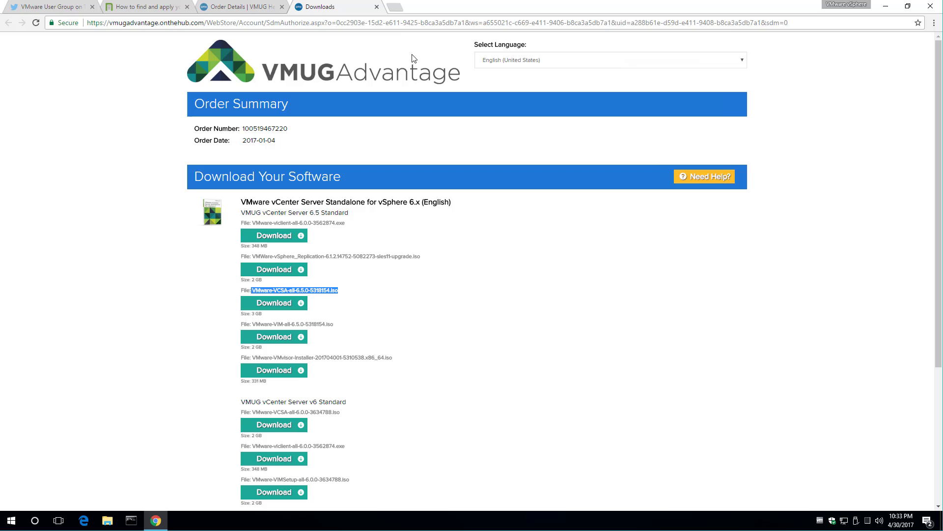
left_click(397, 7)
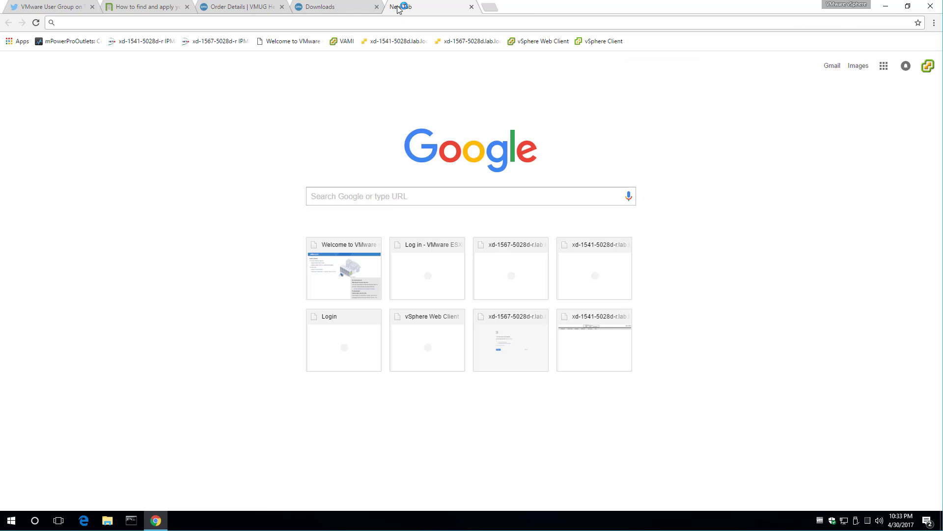
type("tinkertry.com")
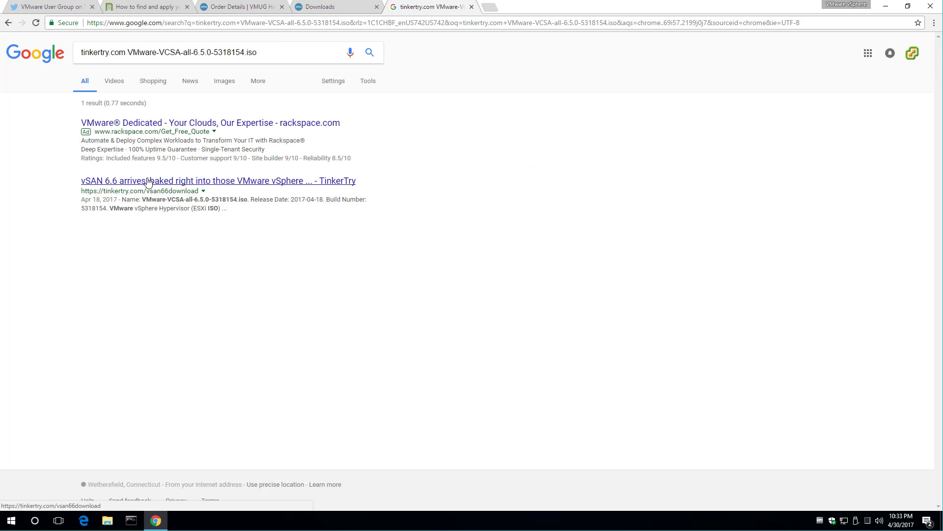
left_click(148, 181)
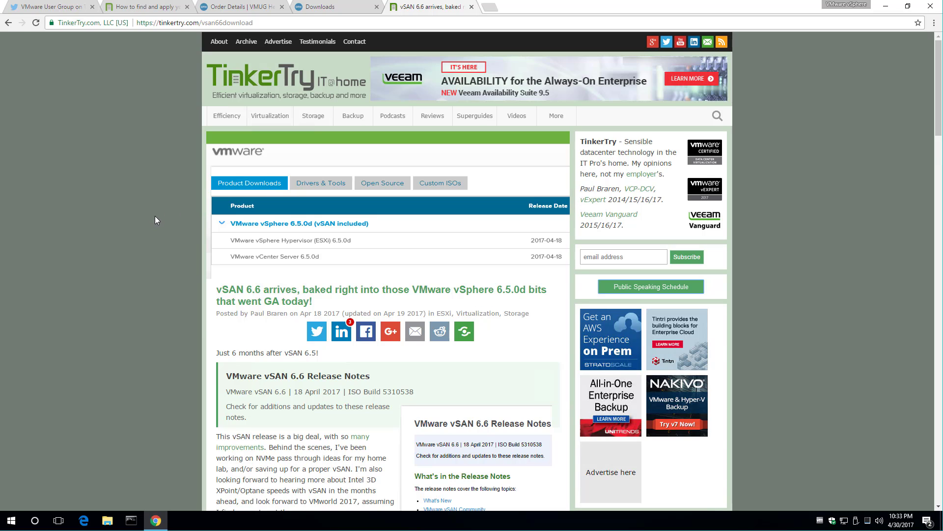
scroll(155, 216, "down", 2)
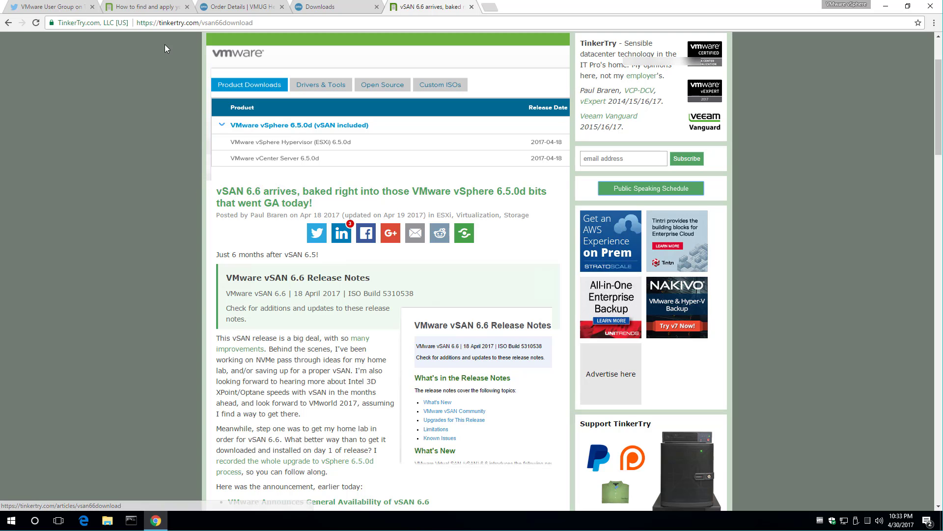
Step: Copy the ESXi VMvisor installer ISO name from the VMUG list and search TinkerTry for it
left_click(317, 7)
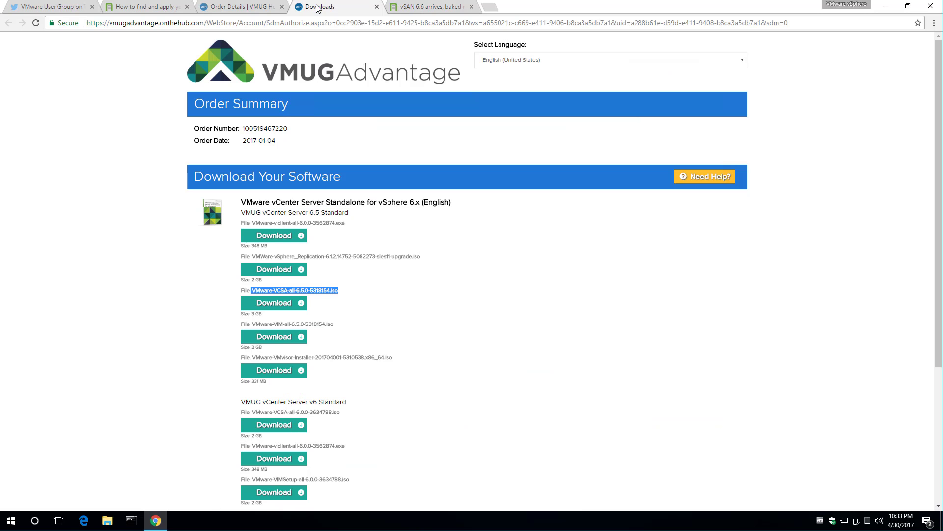
left_click(403, 312)
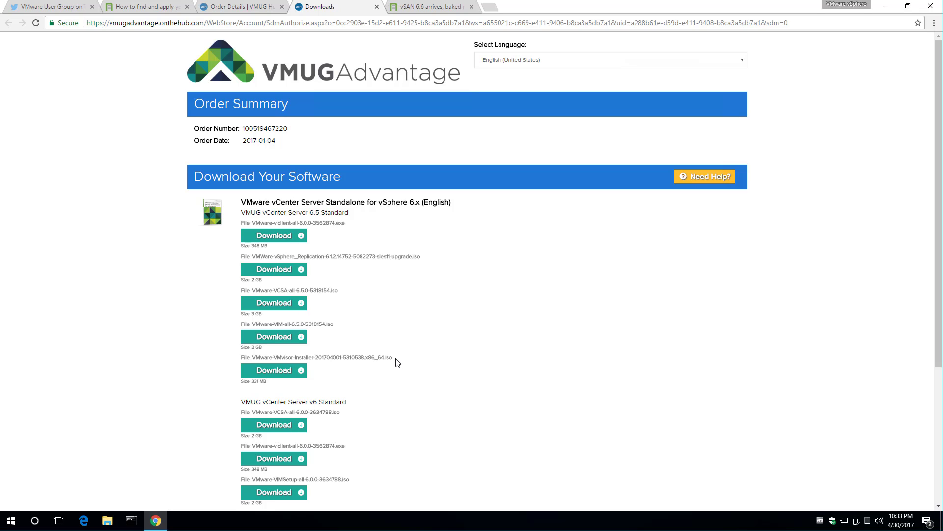
left_click_drag(397, 361, 252, 359)
key("ctrl+c")
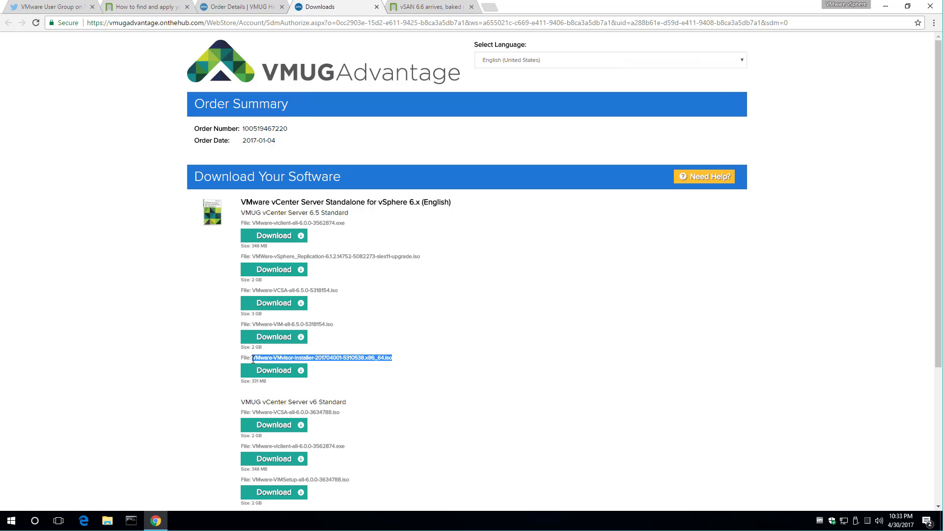
left_click(428, 7)
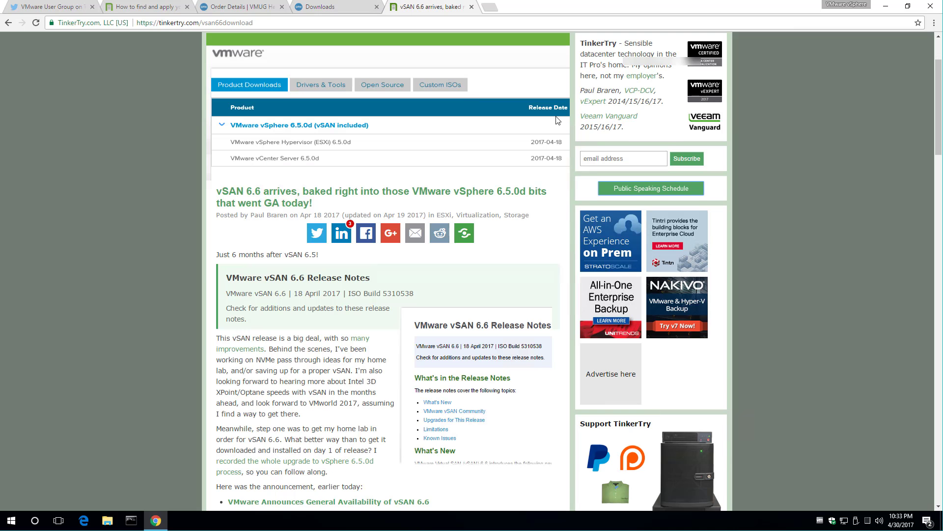
scroll(677, 123, "up", 2)
left_click(717, 115)
key("ctrl+v")
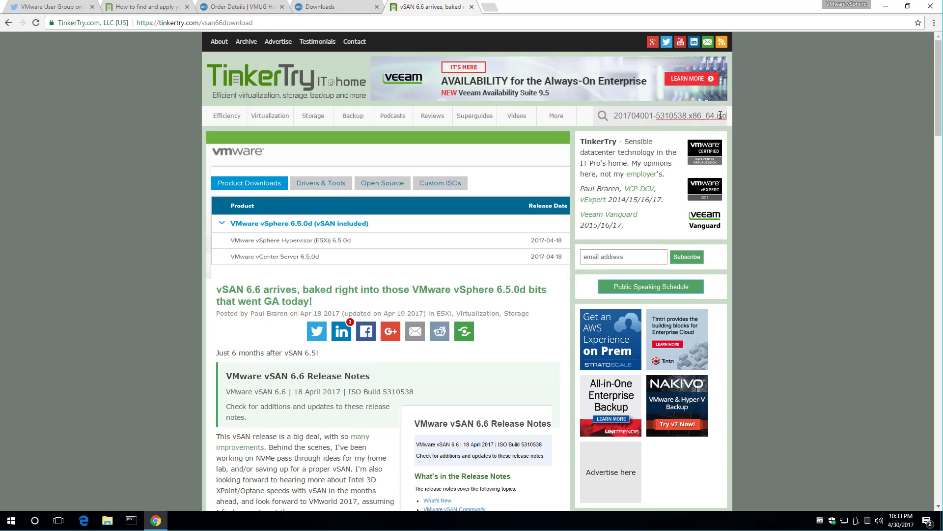
key("Return")
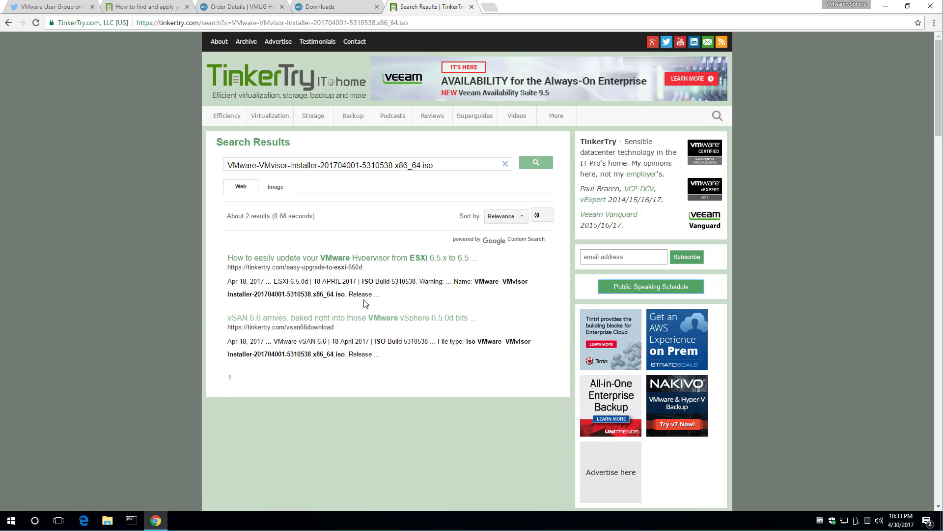
Step: Confirm the installer name in TinkerTry's ESXi 6.5.0d update article, then return to the VMUG order details
left_click(364, 264)
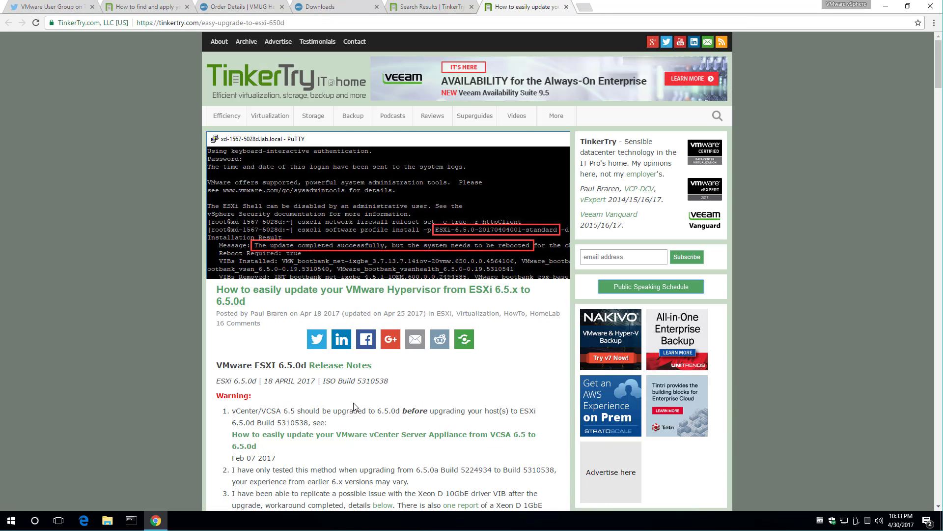
key("ctrl+f")
key("ctrl+v")
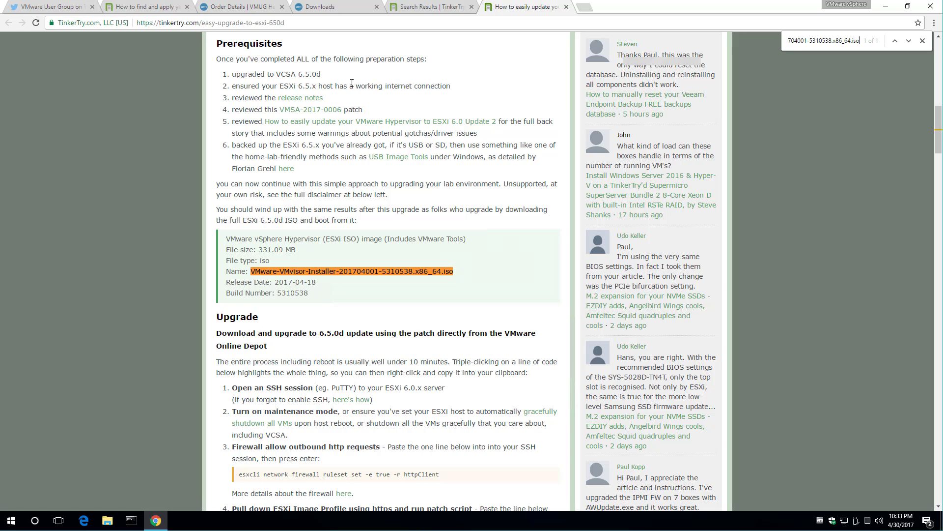
left_click(241, 7)
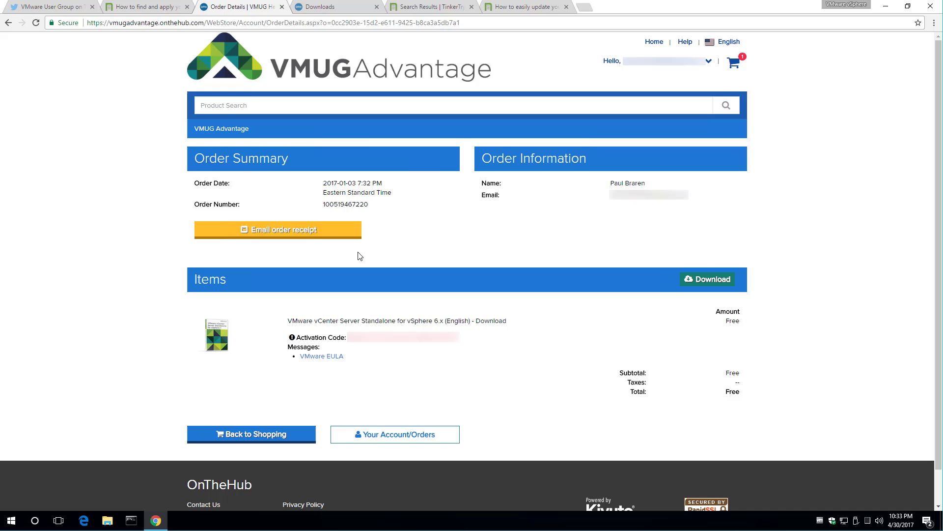
Step: Review the vCenter download list, then go back from order details to the VMUG product catalog
left_click(350, 7)
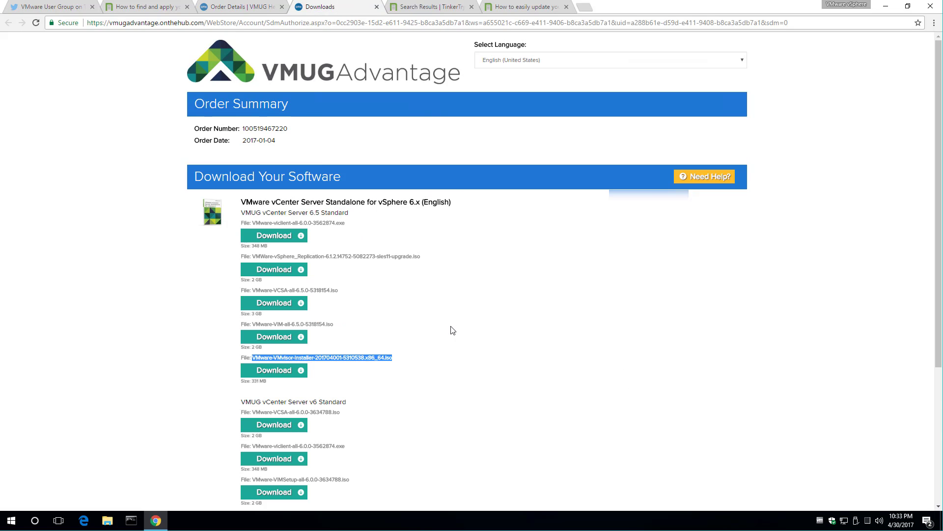
scroll(453, 330, "down", 2)
scroll(453, 330, "up", 2)
scroll(284, 202, "down", 1)
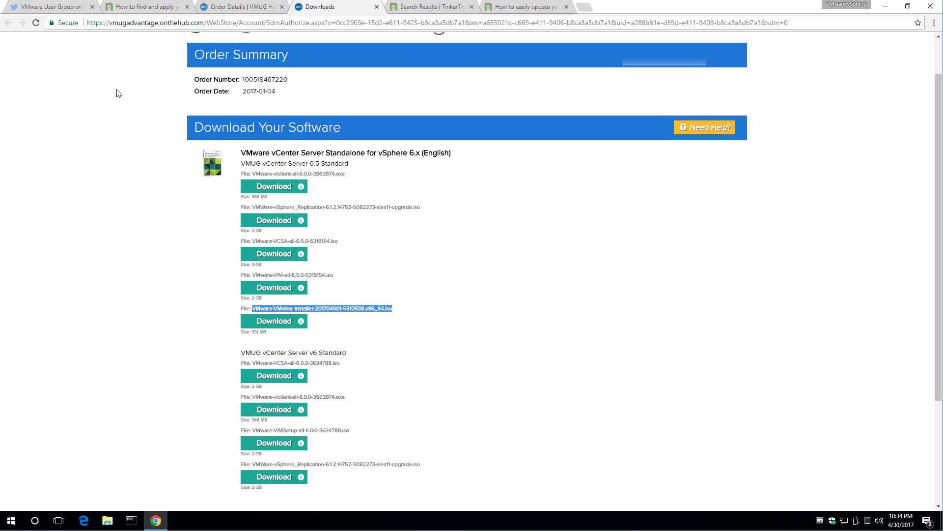
left_click(248, 7)
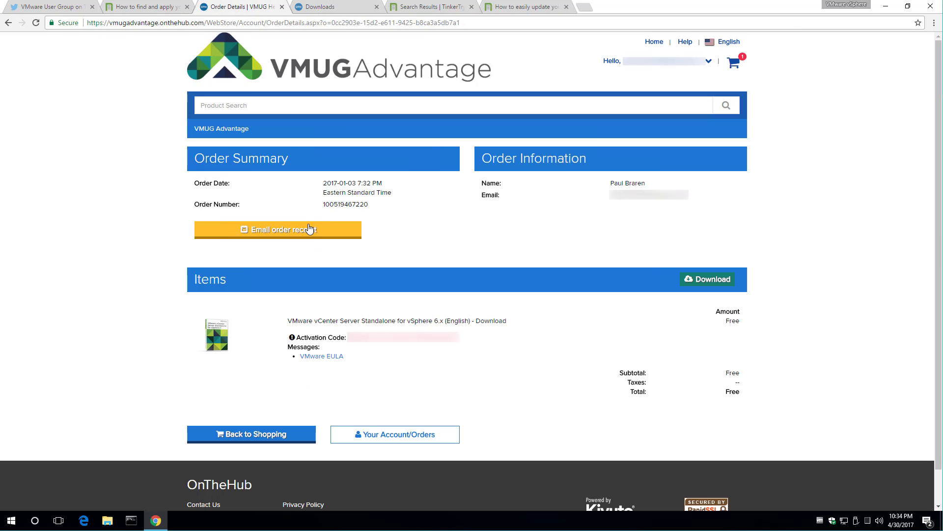
left_click(8, 23)
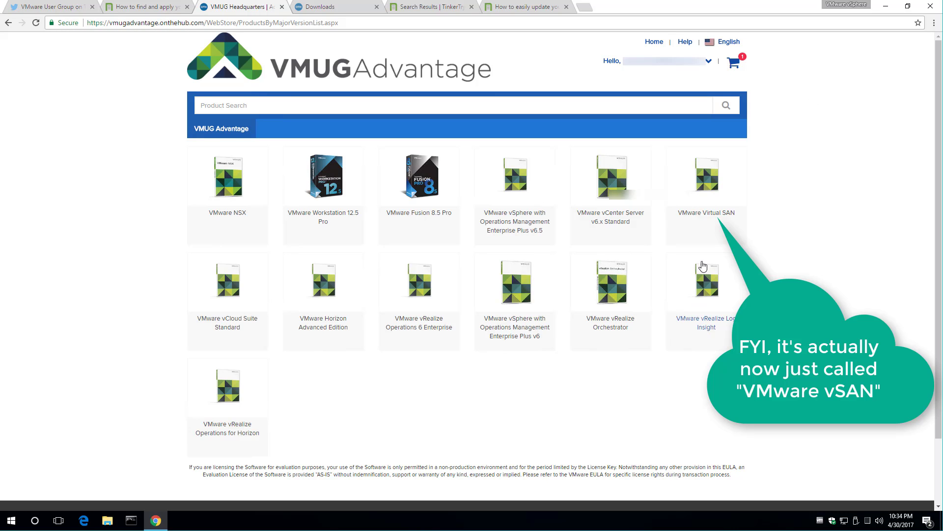
Step: Try adding VMware Virtual SAN to the cart, then view its earlier order in Orders & Downloads
left_click(708, 213)
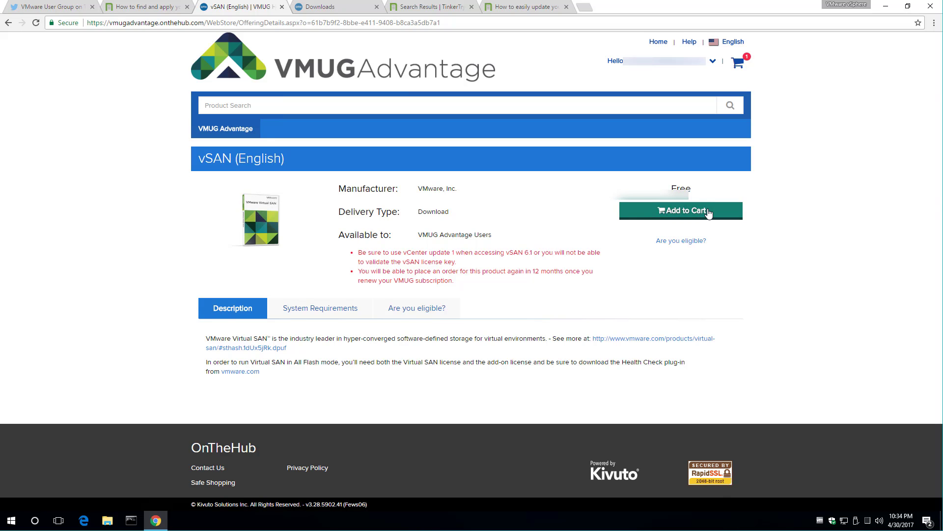
left_click(709, 212)
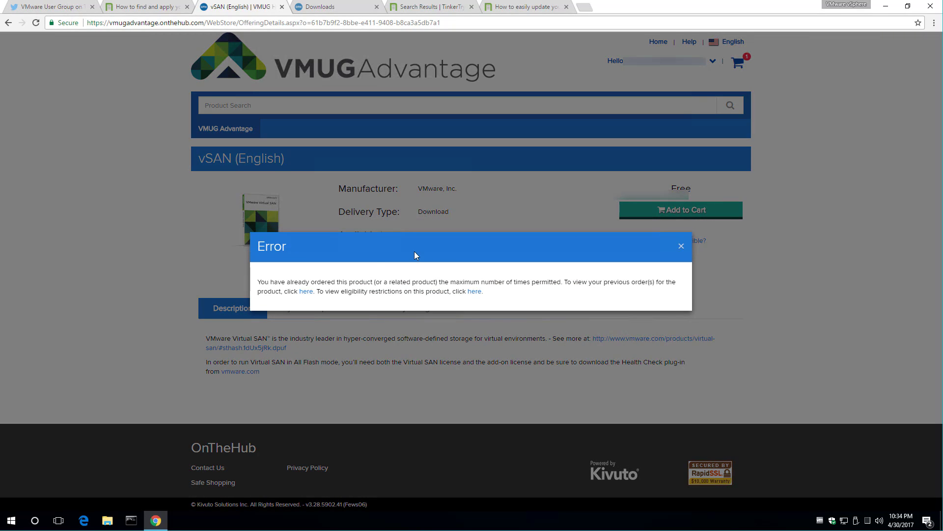
left_click(305, 293)
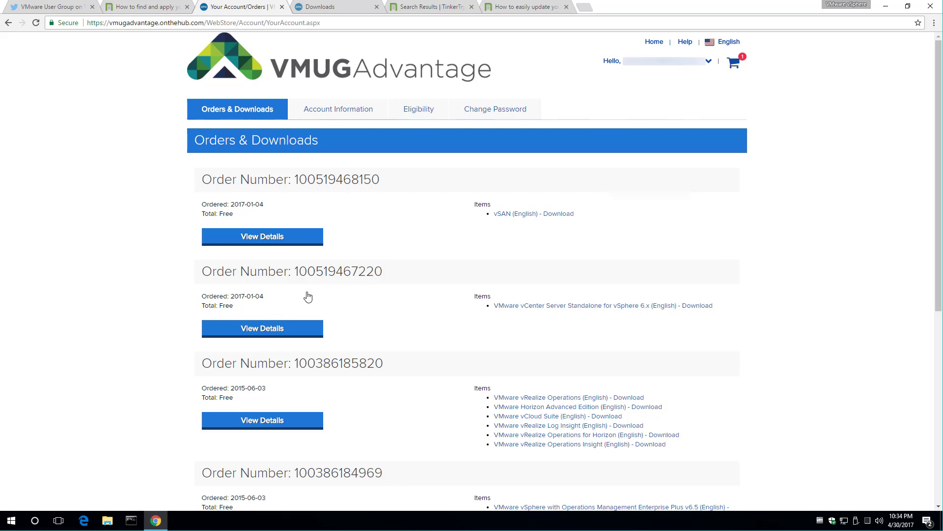
Step: Open the 2017-01-04 vSAN (English) order and go to its 331 MB download page
left_click(511, 220)
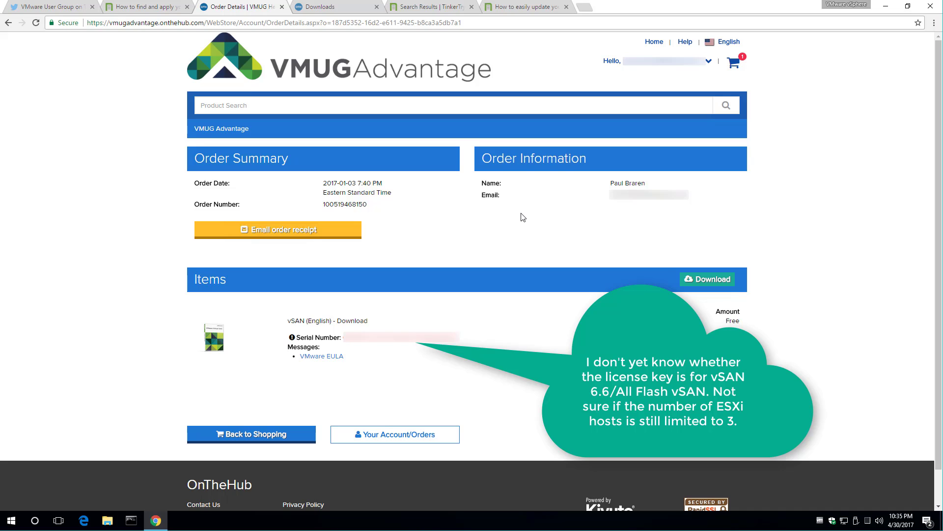
left_click(708, 284)
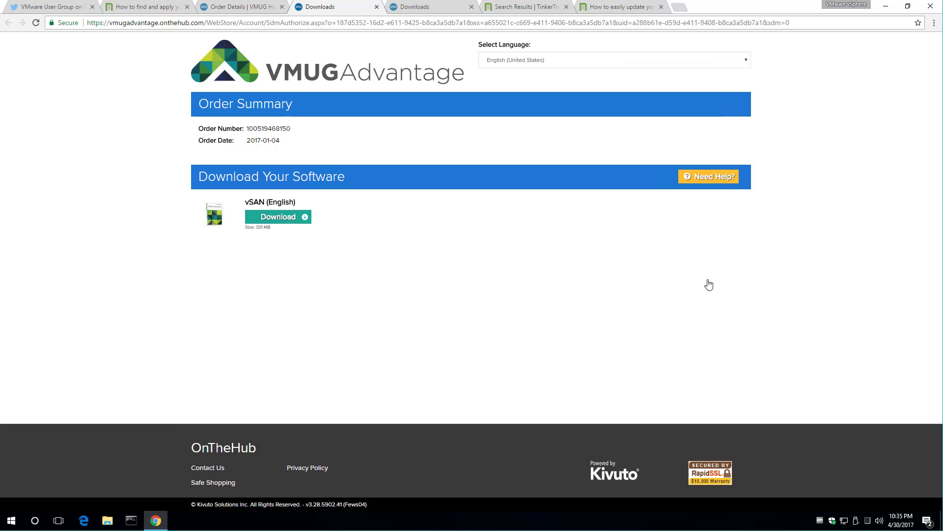
Step: Download the 331 MB VMvisor installer ISO and show it in its folder
left_click(306, 222)
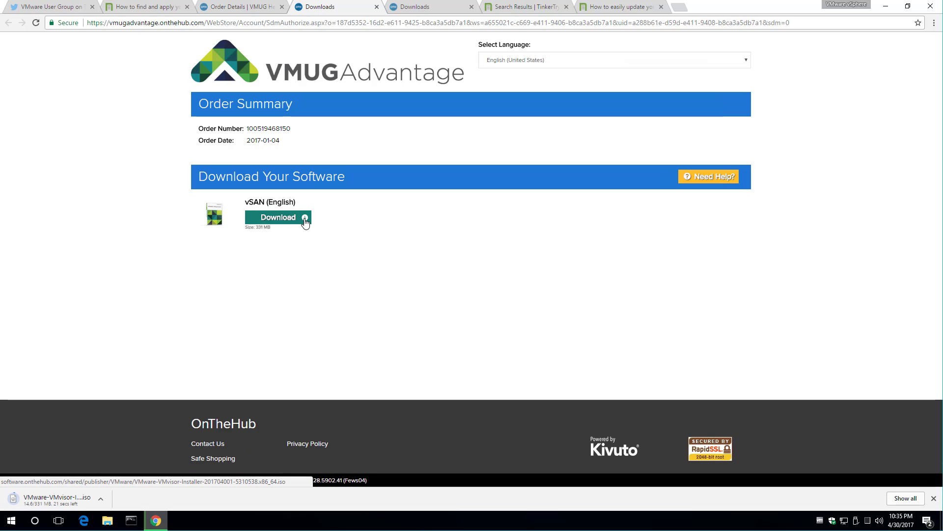
left_click(101, 497)
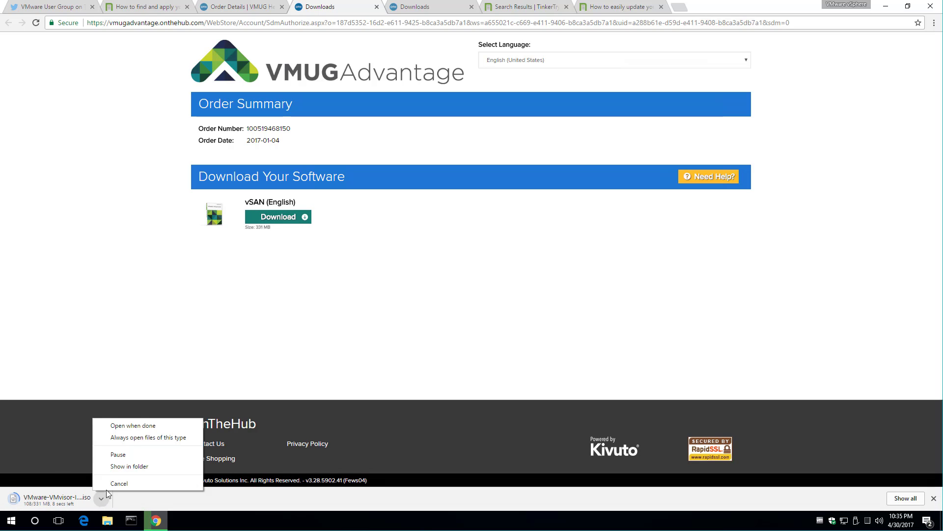
left_click(136, 470)
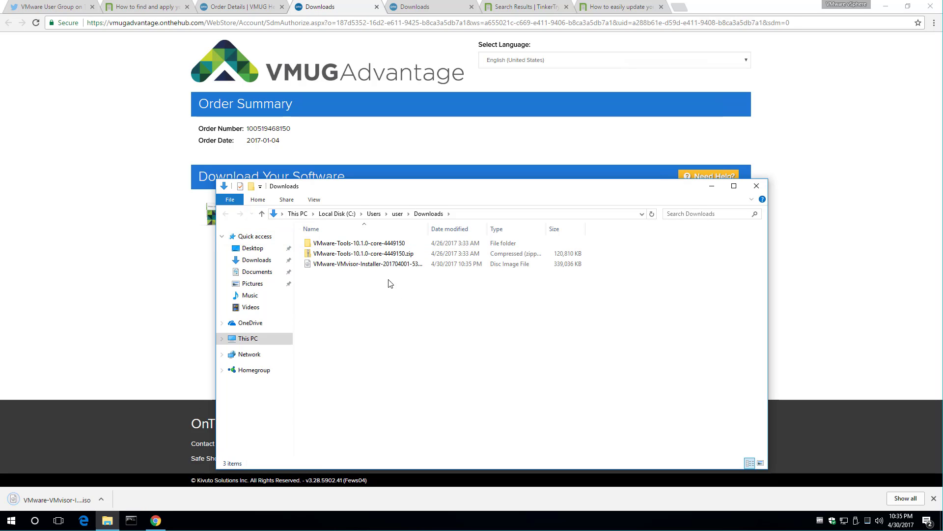
Step: Widen the Name column and copy the ISO's full file name, then return to TinkerTry
left_click(386, 265)
left_click_drag(429, 231, 545, 230)
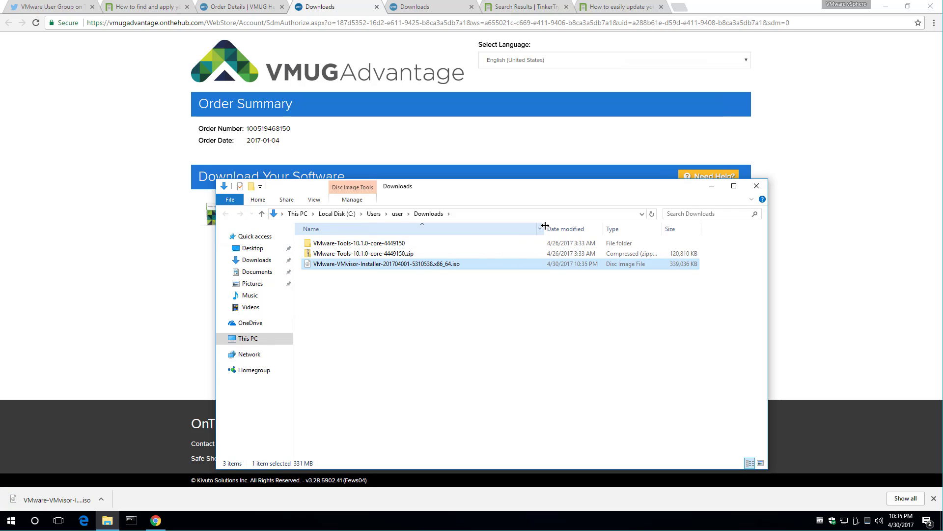
left_click(457, 264)
key("ctrl+c")
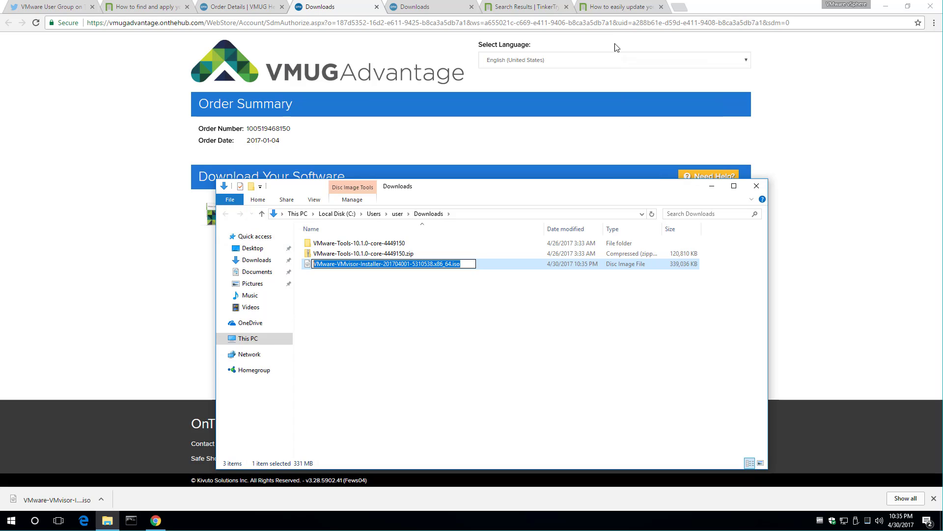
left_click(558, 8)
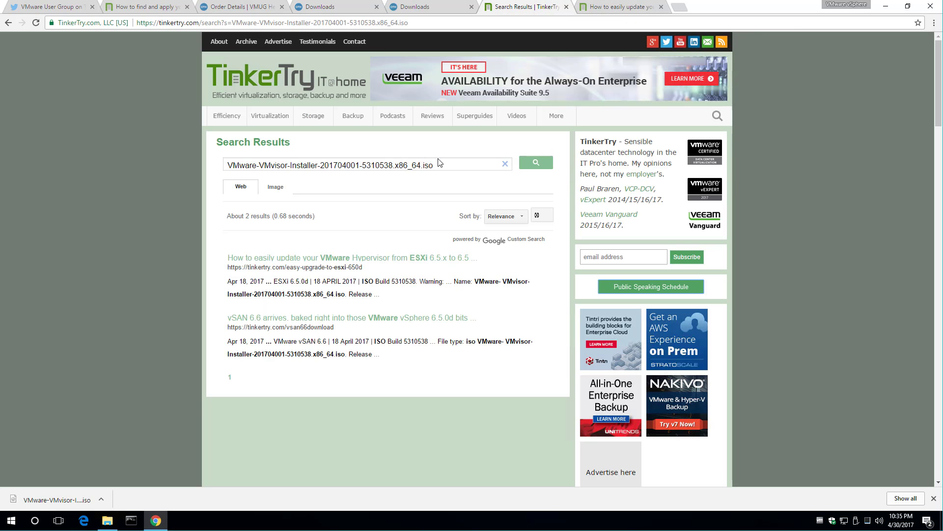
Step: Paste the ISO file name into TinkerTry's search and rerun it, finding two matching articles
left_click(376, 163)
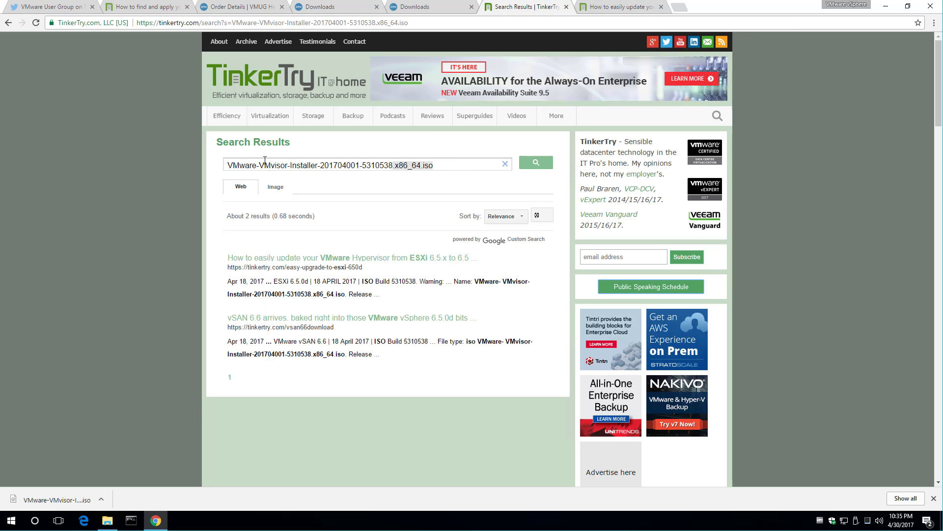
key("ctrl+v")
left_click(528, 163)
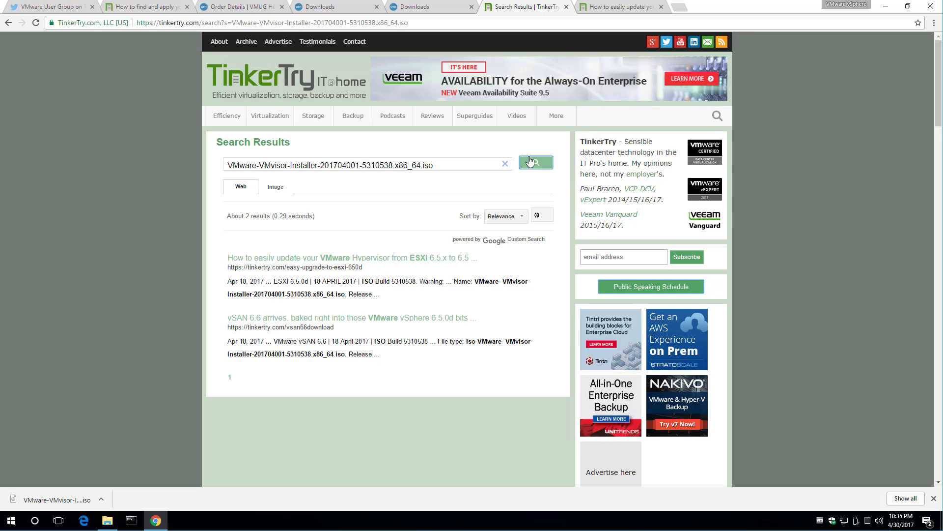
left_click(435, 7)
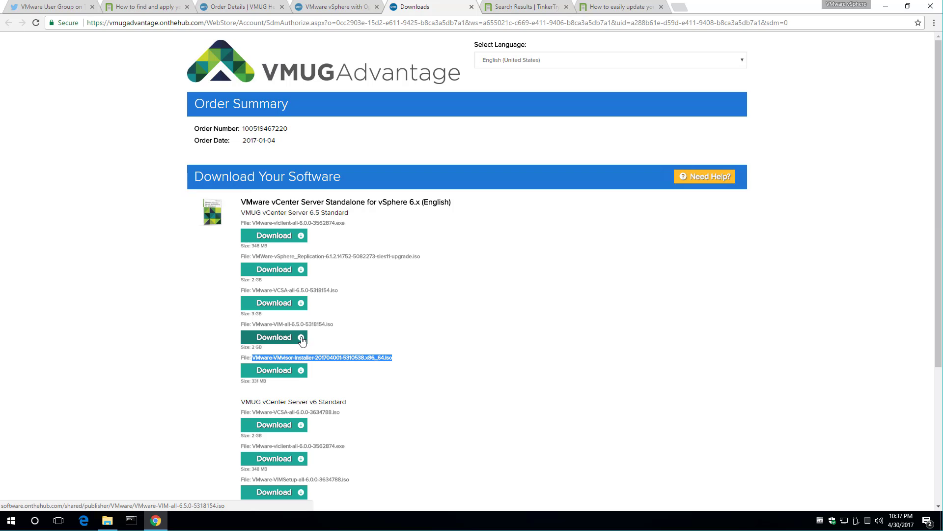
Step: Start downloading the 3 GB VMware-VCSA-all-6.5.0-5318154.iso and select its file name
left_click(301, 302)
left_click_drag(339, 291, 251, 288)
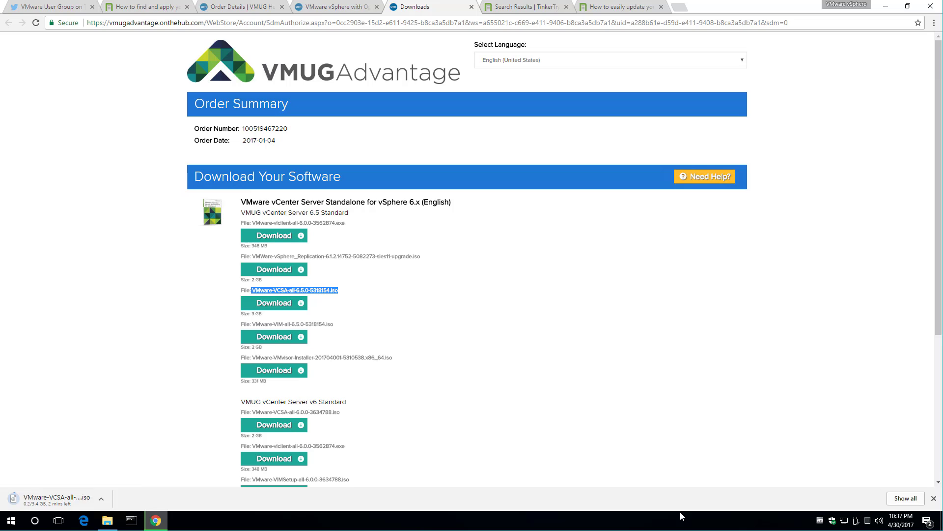
Step: Check Ethernet throughput in Task Manager's Performance view, receiving about 320 Mbps
left_click(865, 525)
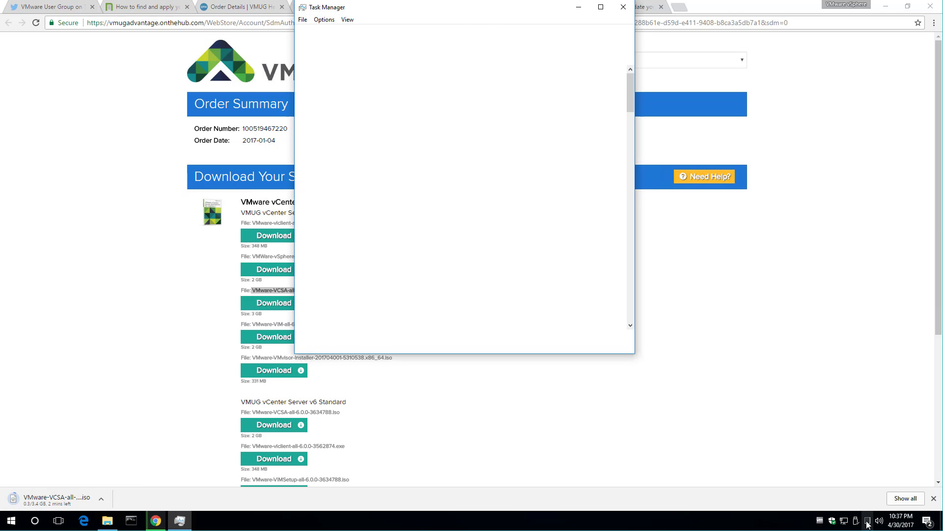
left_click(347, 32)
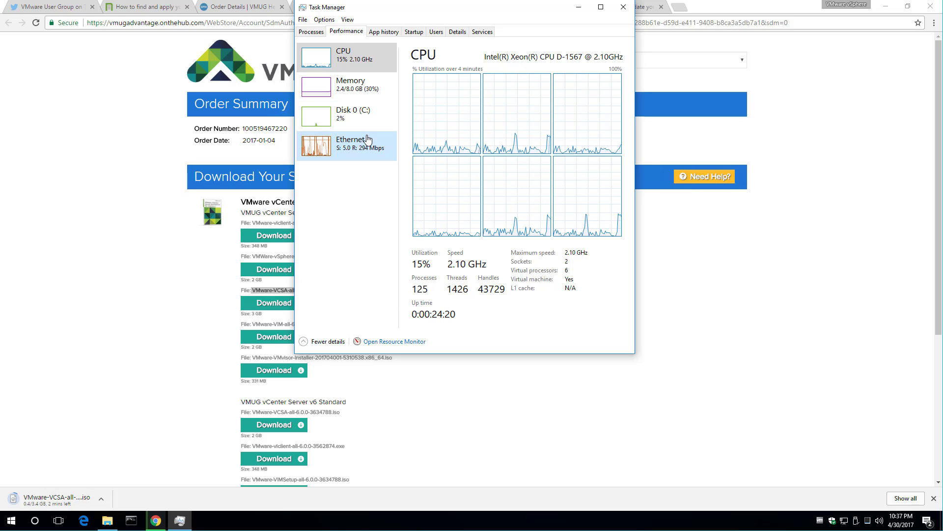
left_click(344, 144)
Step: In Resource Monitor's Network tab, show chrome.exe downloading from a cachefly.net address
left_click(380, 343)
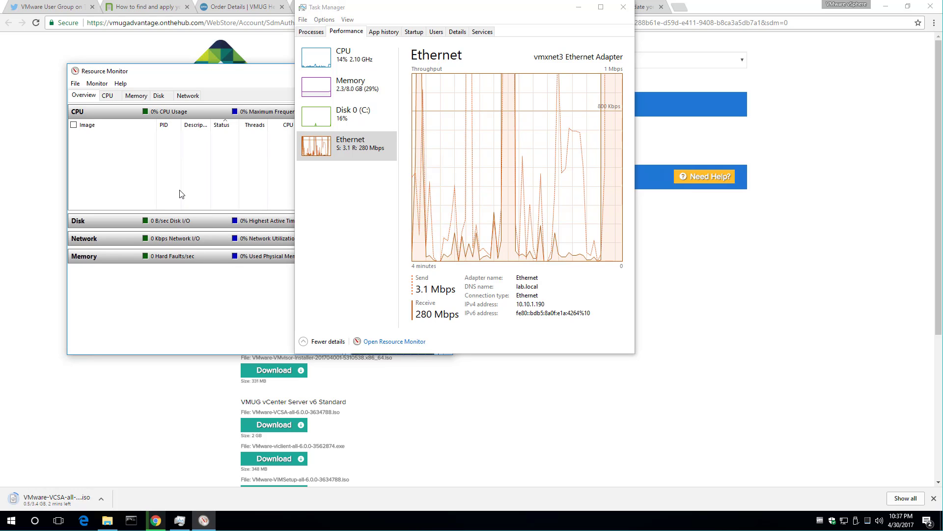
left_click(186, 96)
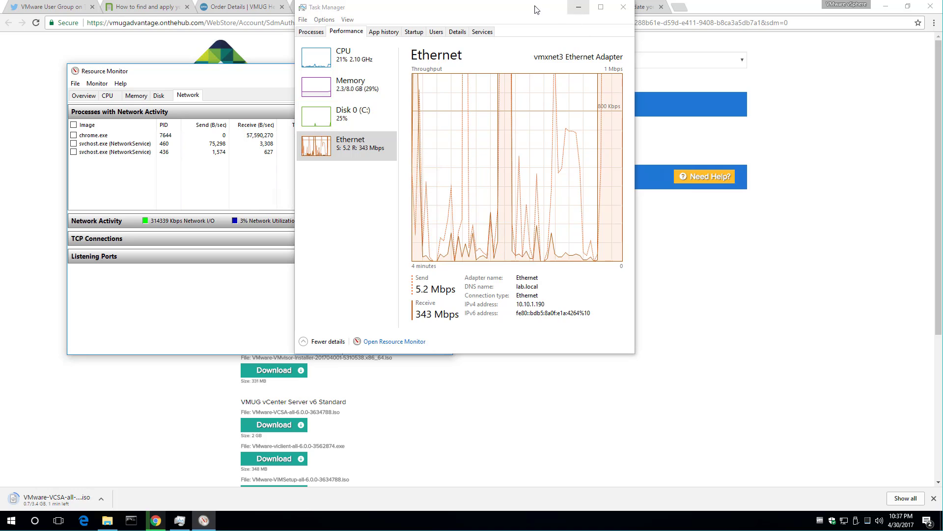
left_click_drag(579, 6, 834, 59)
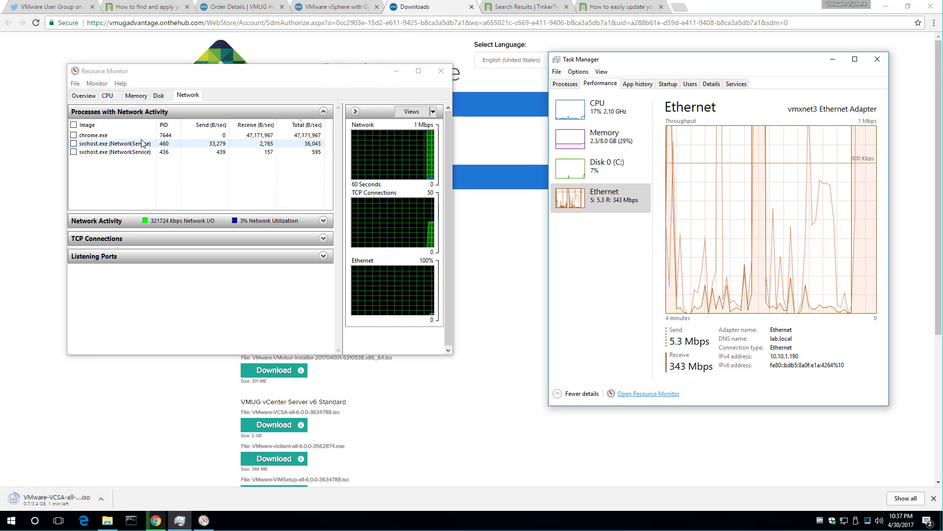
left_click(118, 222)
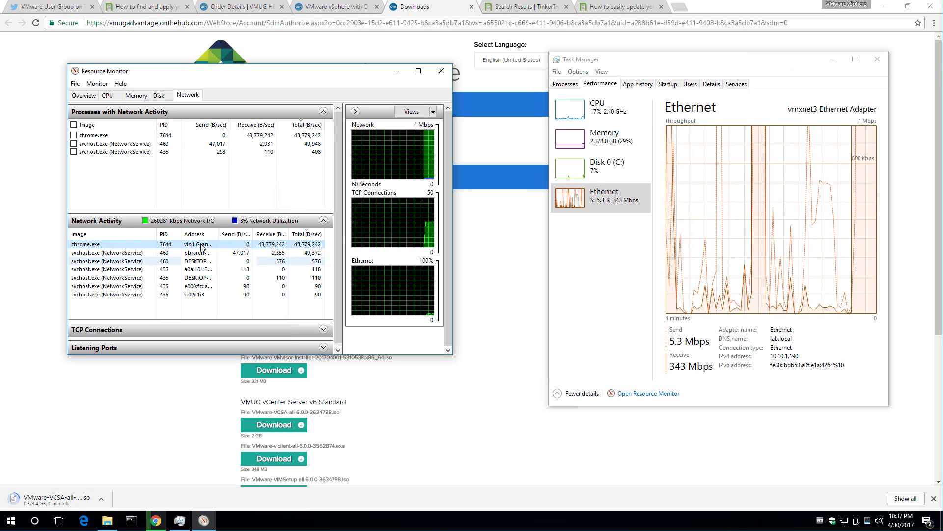
left_click_drag(216, 234, 275, 229)
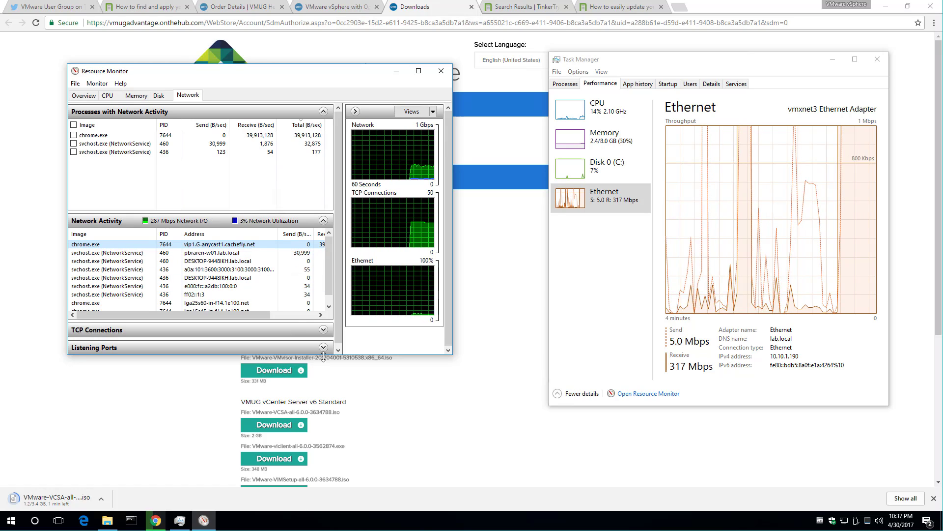
left_click_drag(323, 355, 321, 251)
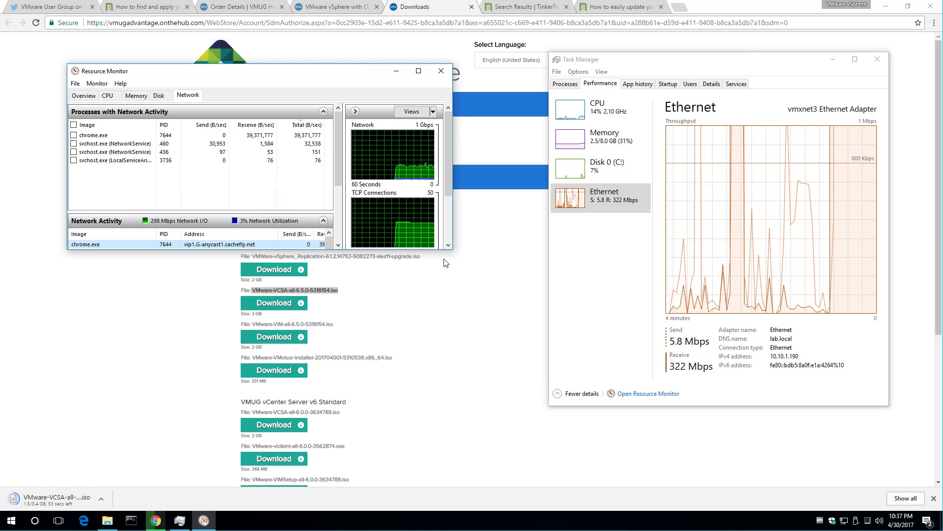
left_click(327, 291)
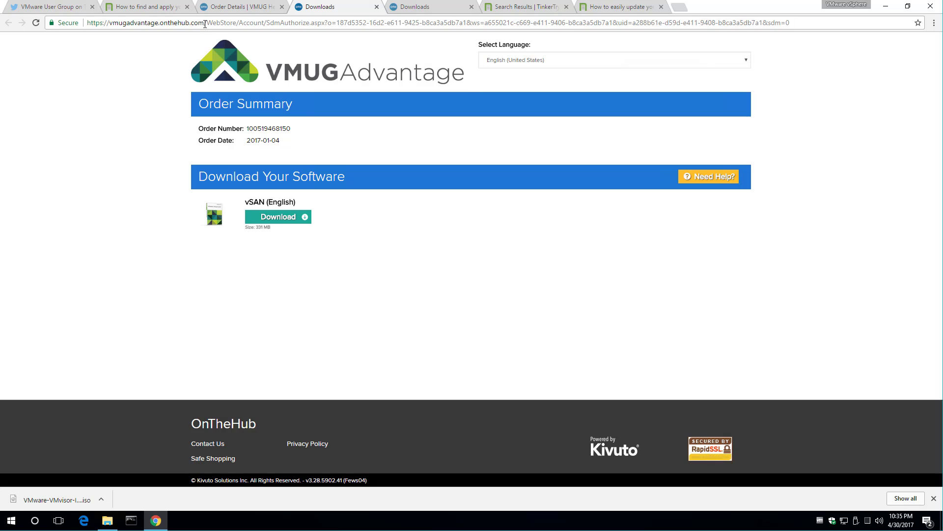
Step: Reload the VMUG Advantage store page from its address bar
key("ctrl+l")
key("Return")
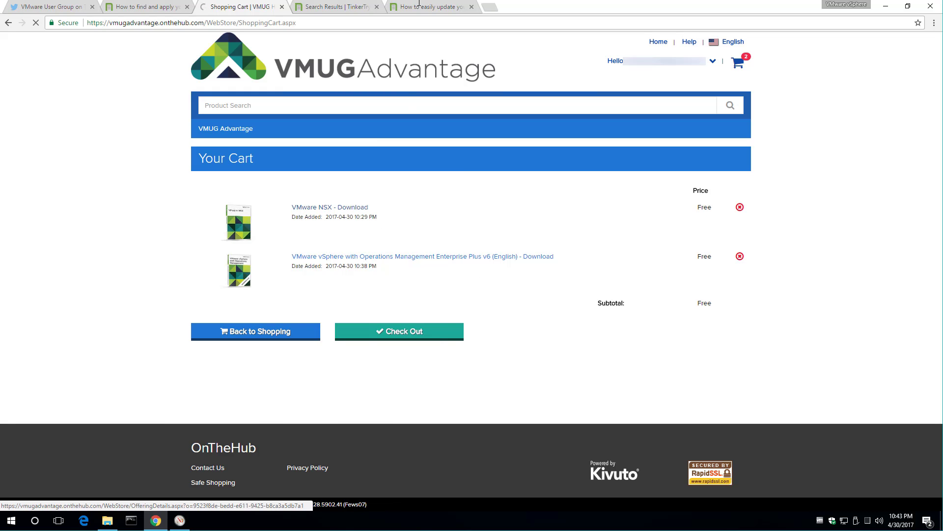
Step: Return to the TinkerTry ESXi 6.5.0d upgrade article listing the installer ISO name
left_click(441, 8)
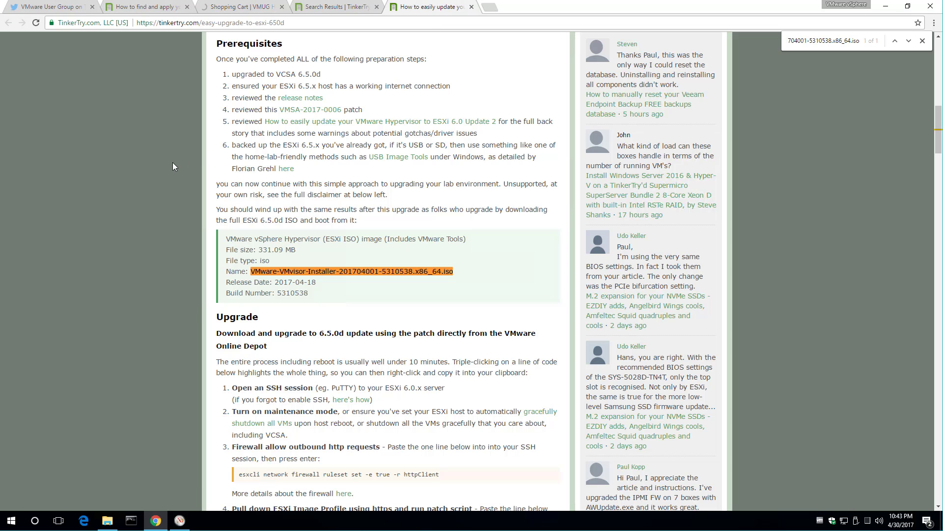